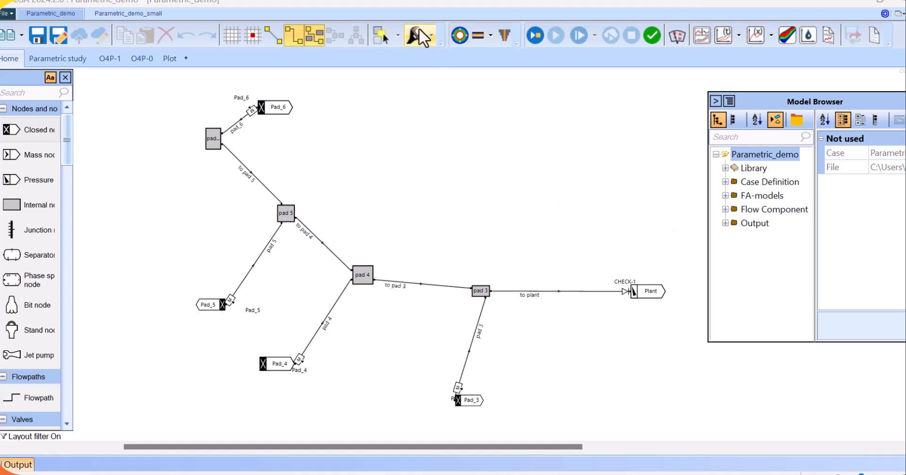
Open the Parametric Studies view and switch to Study[2]
{"action": "left_click", "coordinate": [432, 35]}
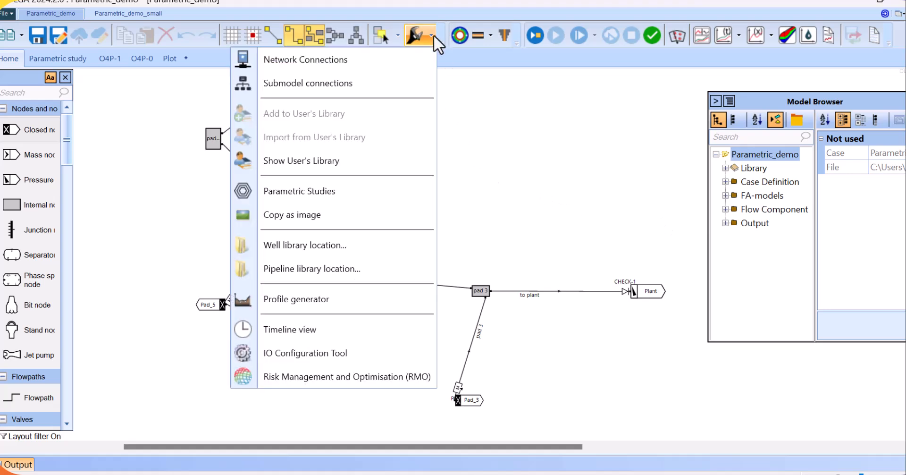
{"action": "left_click", "coordinate": [294, 190]}
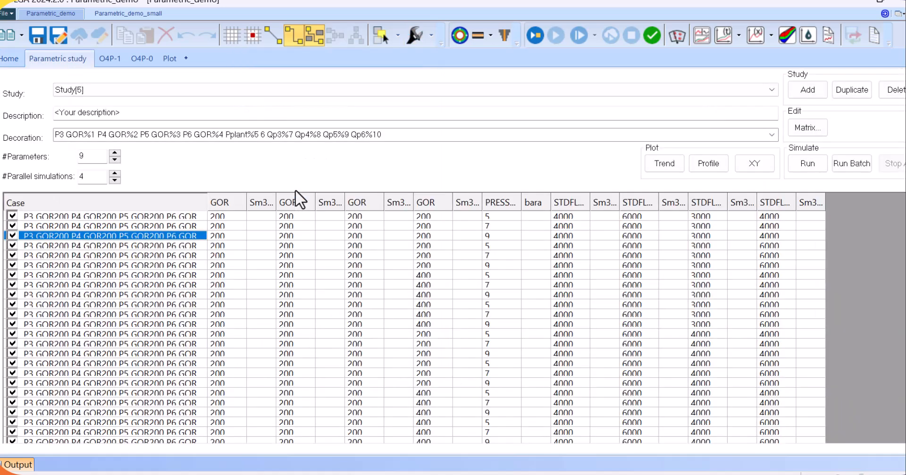
{"action": "left_click", "coordinate": [191, 88]}
{"action": "left_click", "coordinate": [125, 105]}
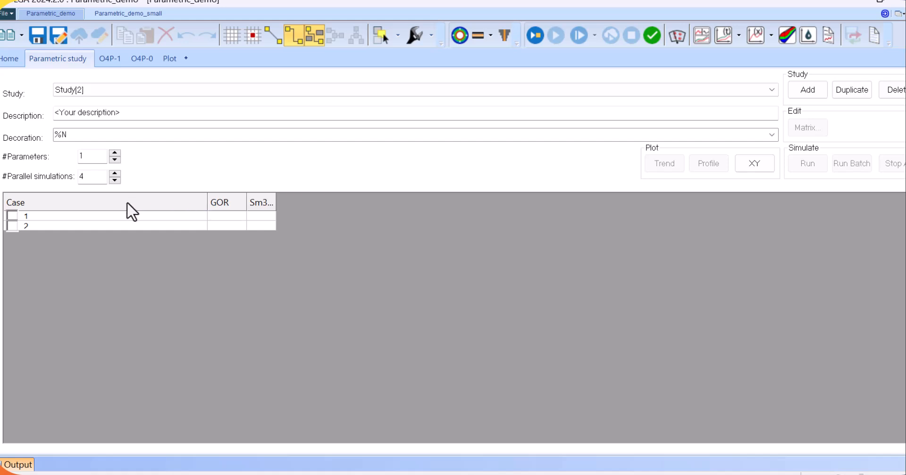
Assign the GOR of source Pad_3 on flowpath pad 3 as the parameter of the study's first column
{"action": "right_click", "coordinate": [228, 200]}
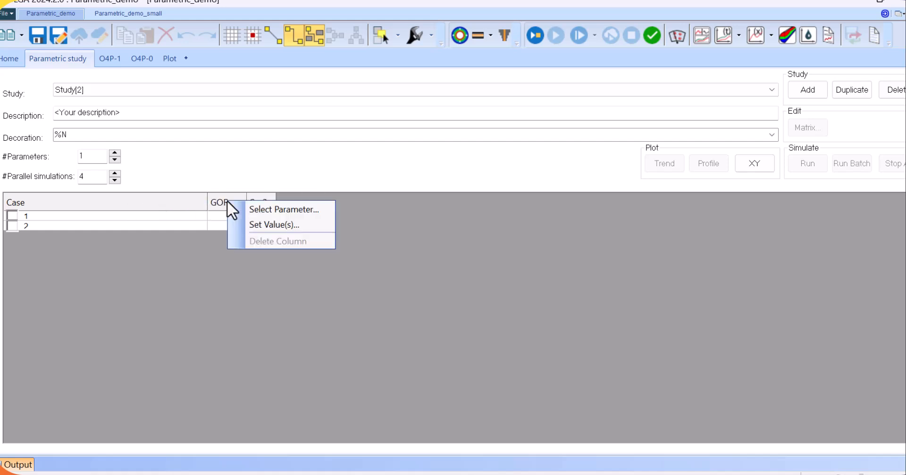
{"action": "left_click", "coordinate": [284, 209]}
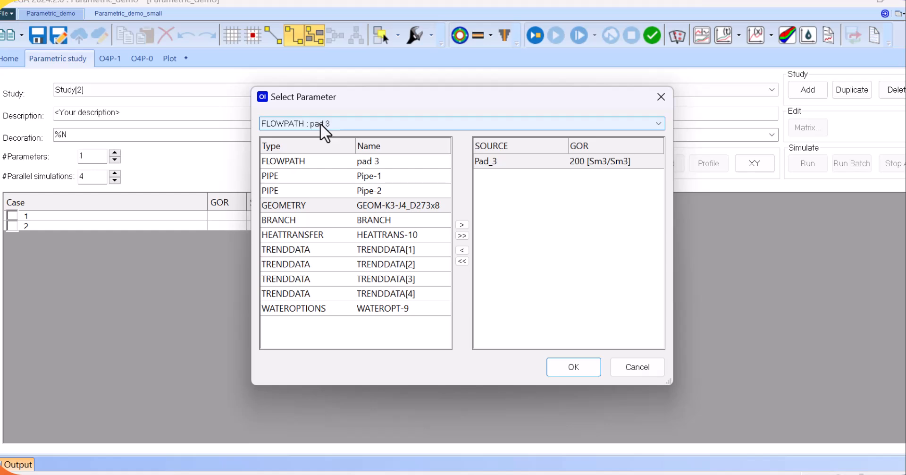
{"action": "left_click", "coordinate": [340, 123]}
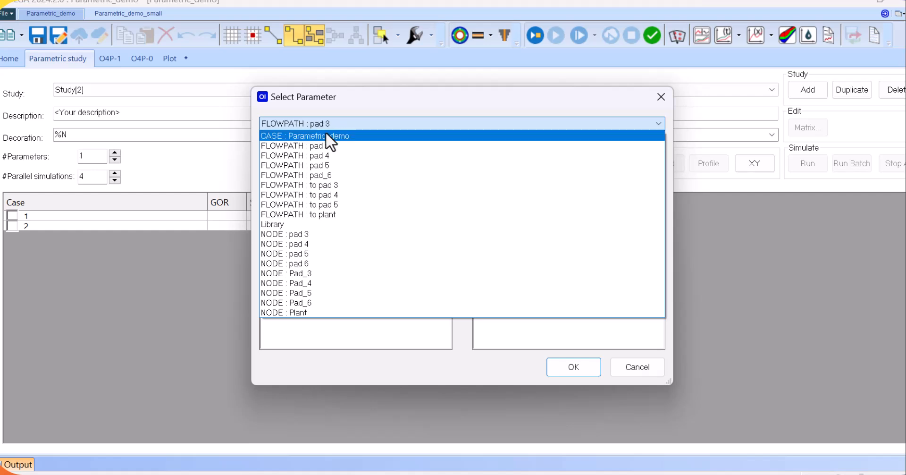
{"action": "left_click", "coordinate": [304, 145]}
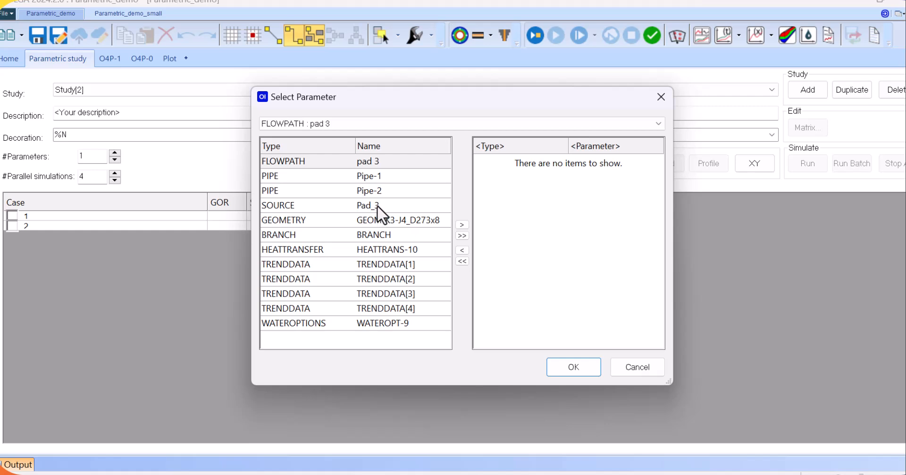
{"action": "double_click", "coordinate": [311, 205]}
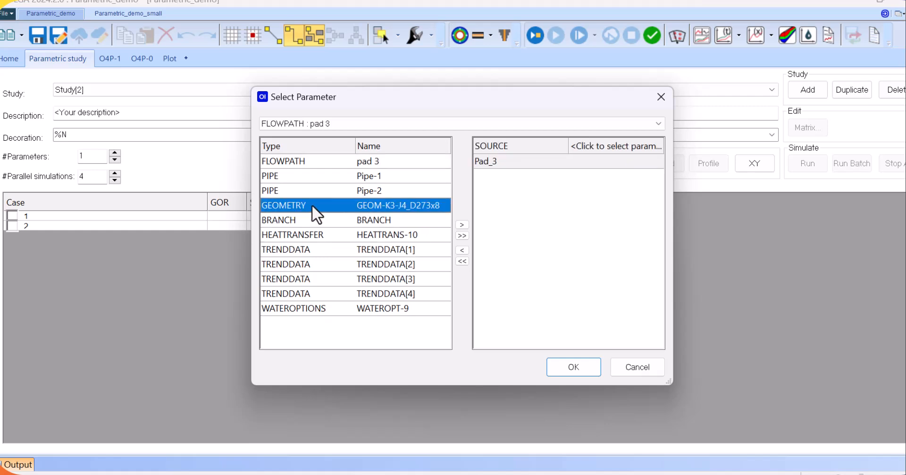
{"action": "left_click", "coordinate": [600, 147]}
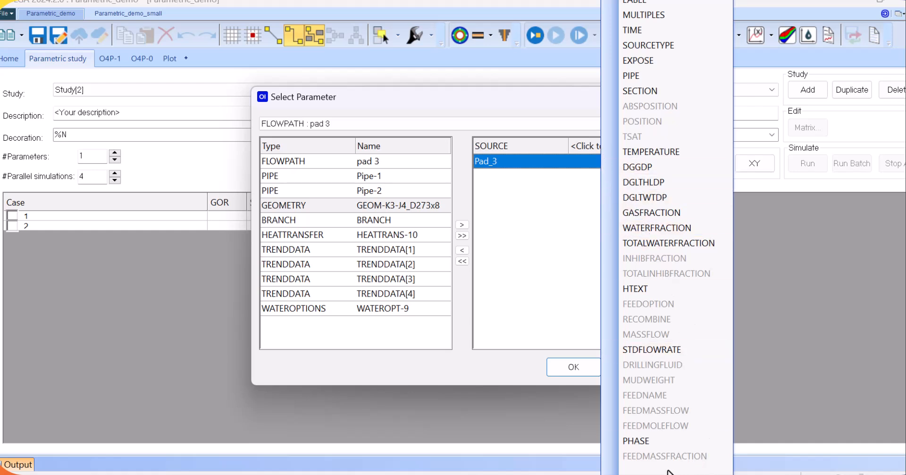
{"action": "scroll", "coordinate": [668, 472], "scroll_direction": "down", "scroll_amount": 4}
{"action": "scroll", "coordinate": [667, 472], "scroll_direction": "down", "scroll_amount": 10}
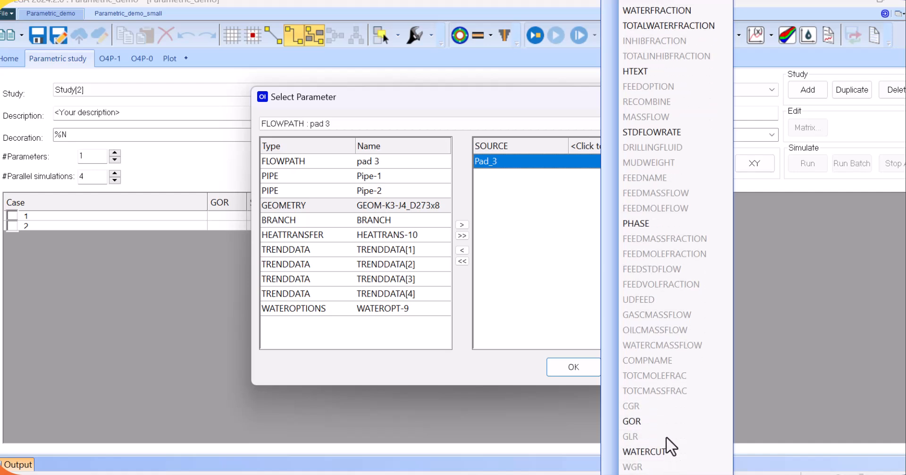
{"action": "left_click", "coordinate": [638, 420]}
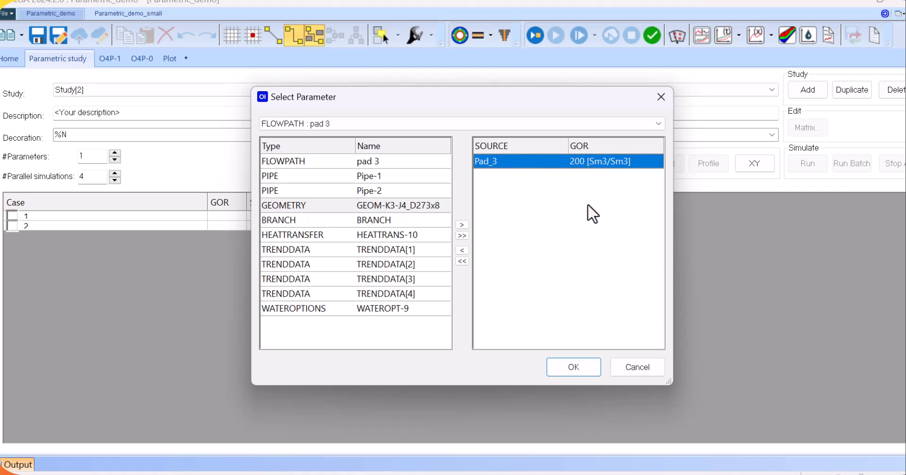
{"action": "left_click", "coordinate": [574, 367]}
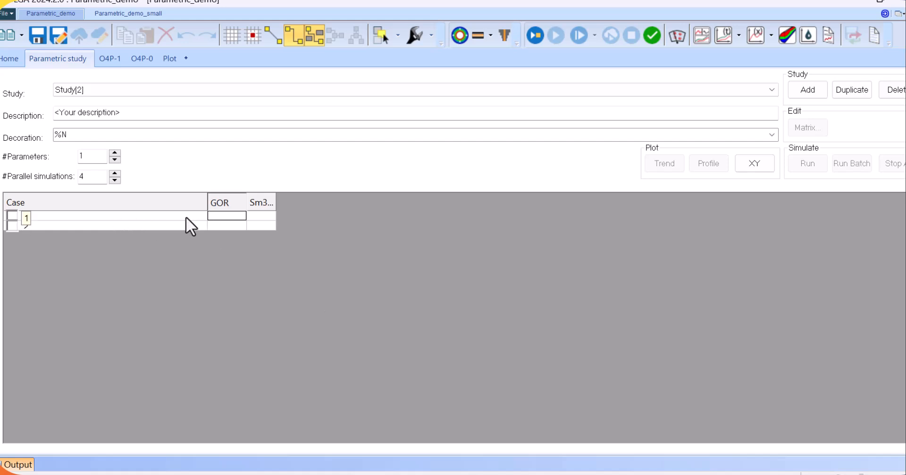
Insert an additional case into the Study[2] case table
{"action": "right_click", "coordinate": [15, 225]}
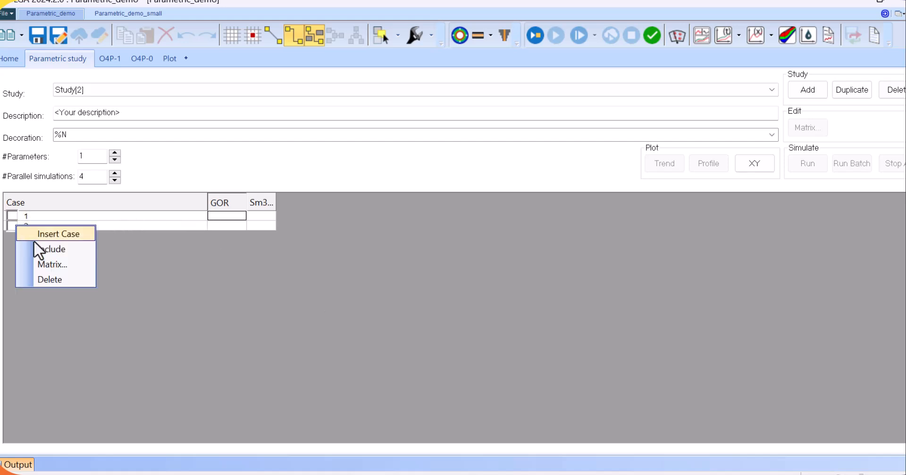
{"action": "left_click", "coordinate": [63, 233]}
{"action": "left_click", "coordinate": [225, 215]}
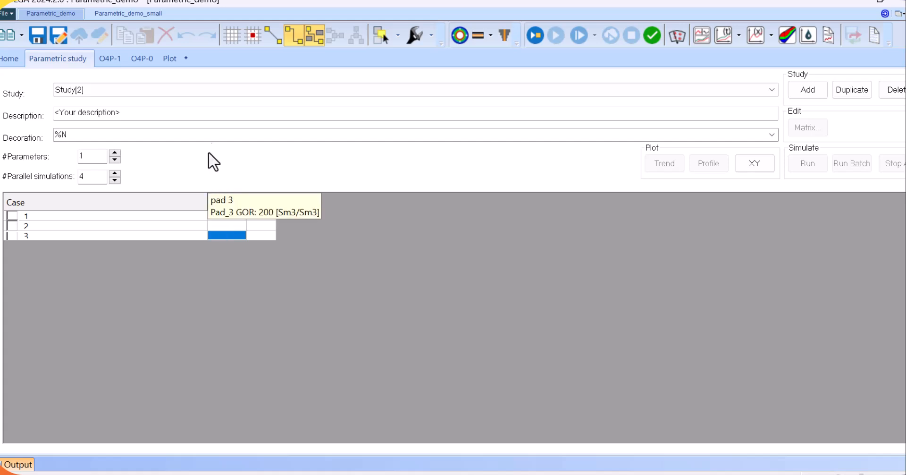
Switch to Study[5] and examine its parameter combinations in the case table alongside the network diagram
{"action": "left_click", "coordinate": [217, 87]}
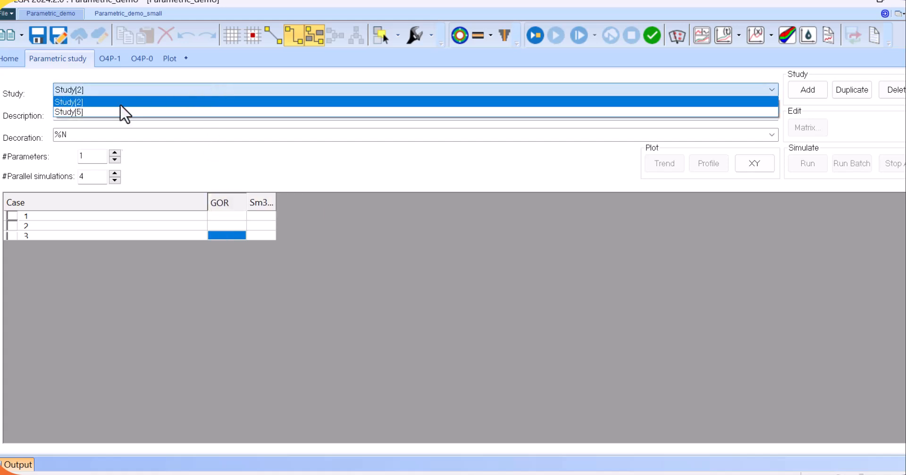
{"action": "left_click", "coordinate": [87, 112]}
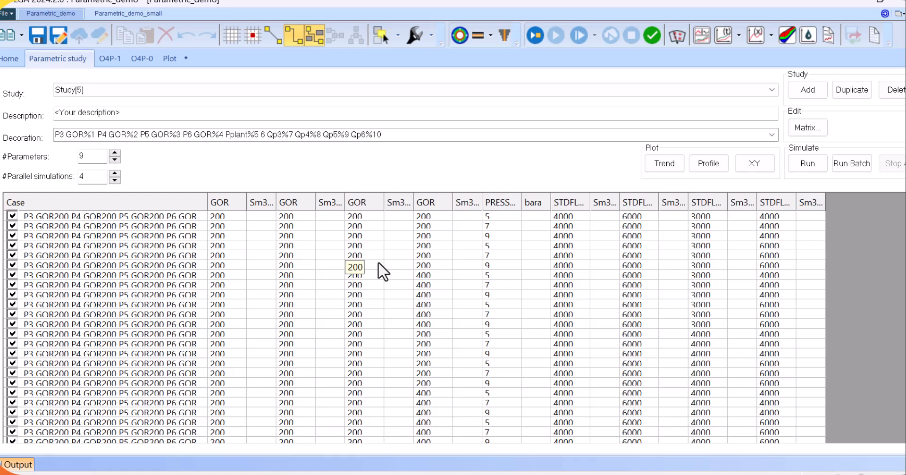
{"action": "left_click", "coordinate": [5, 61]}
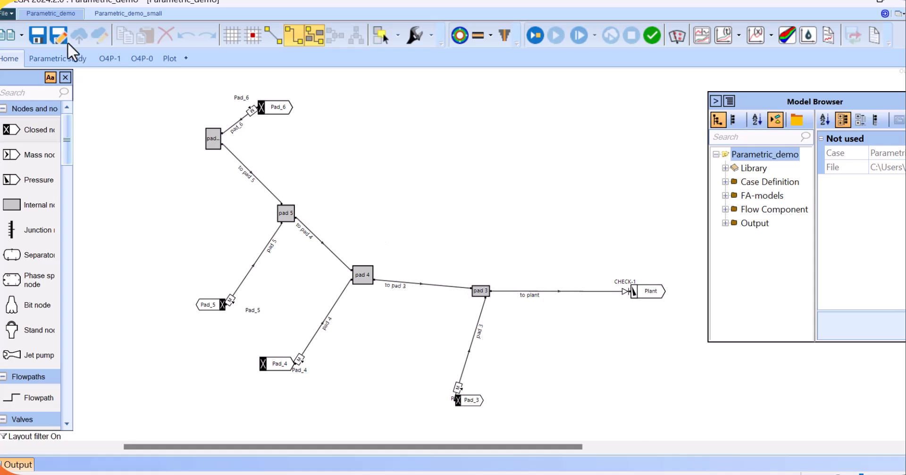
{"action": "left_click", "coordinate": [67, 59]}
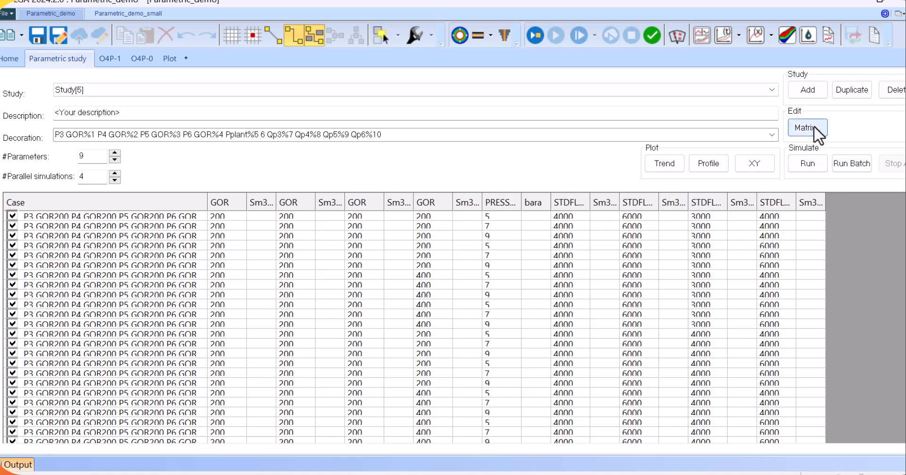
{"action": "scroll", "coordinate": [149, 322], "scroll_direction": "down", "scroll_amount": 3}
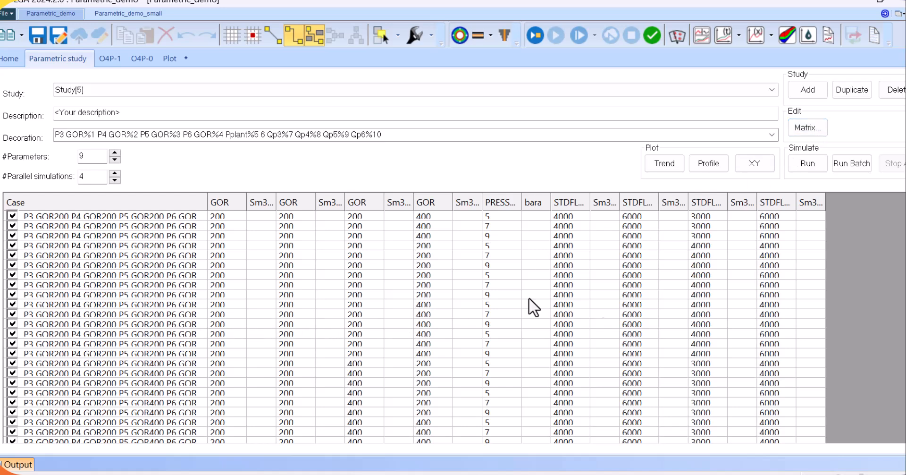
{"action": "scroll", "coordinate": [149, 322], "scroll_direction": "down", "scroll_amount": 5}
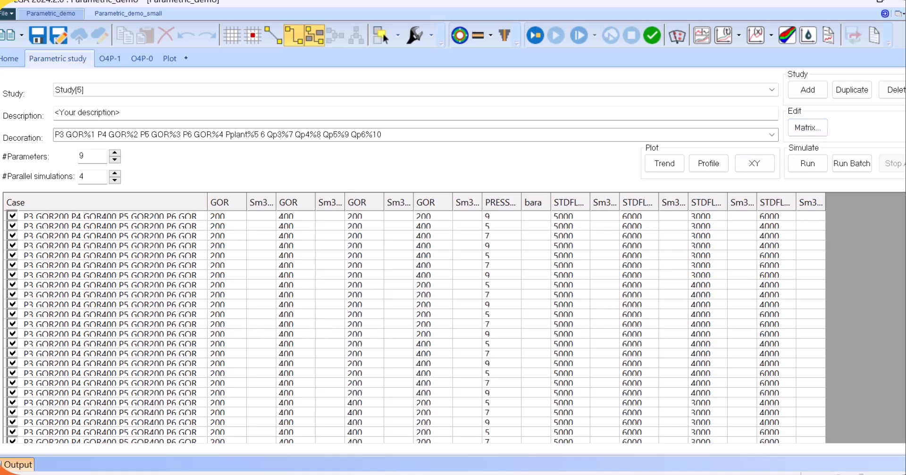
{"action": "scroll", "coordinate": [149, 322], "scroll_direction": "down", "scroll_amount": 5}
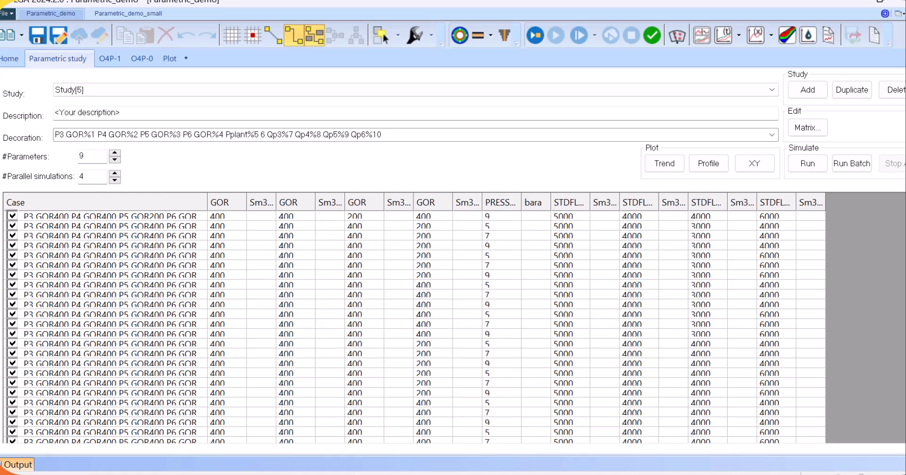
{"action": "scroll", "coordinate": [149, 321], "scroll_direction": "up", "scroll_amount": 5}
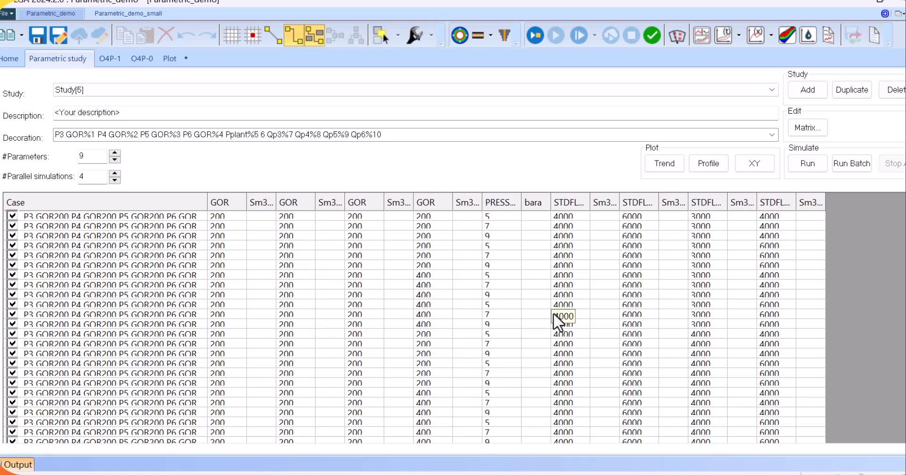
Regenerate the Study[5] cases from the n-D case matrix, leaving the pad 3 source STDFLOWRATE empty
{"action": "left_click", "coordinate": [803, 129]}
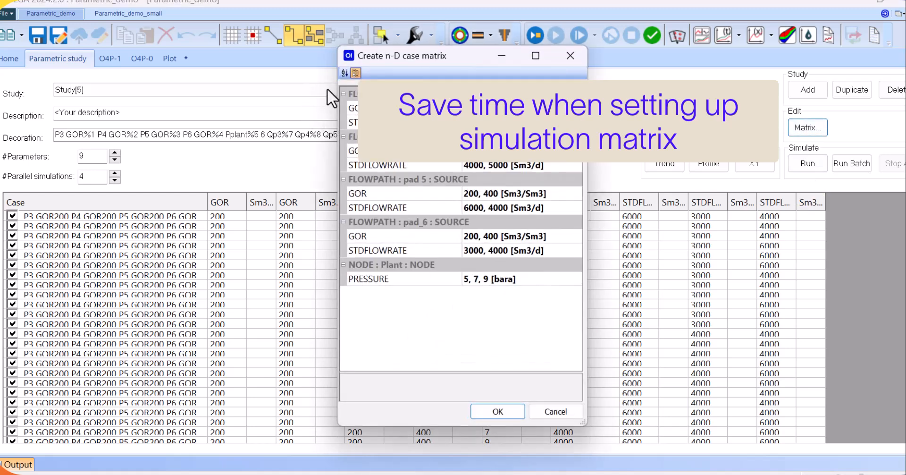
{"action": "left_click_drag", "start_coordinate": [341, 58], "coordinate": [232, 90]}
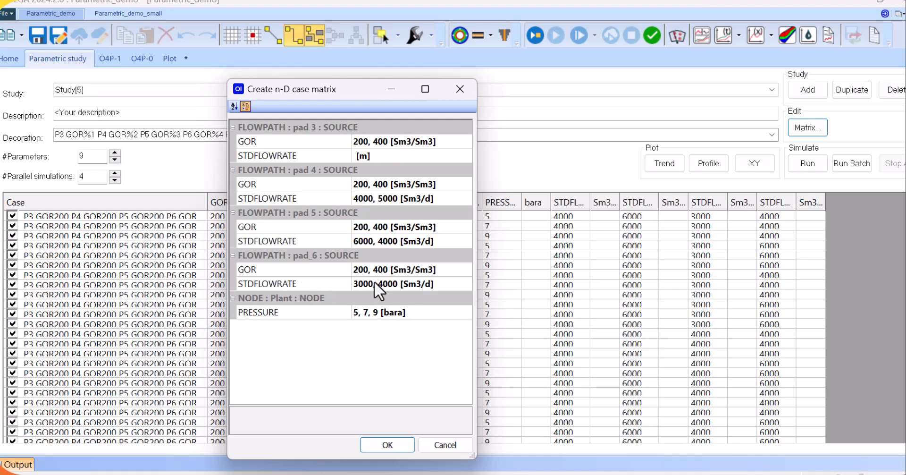
{"action": "left_click", "coordinate": [363, 154]}
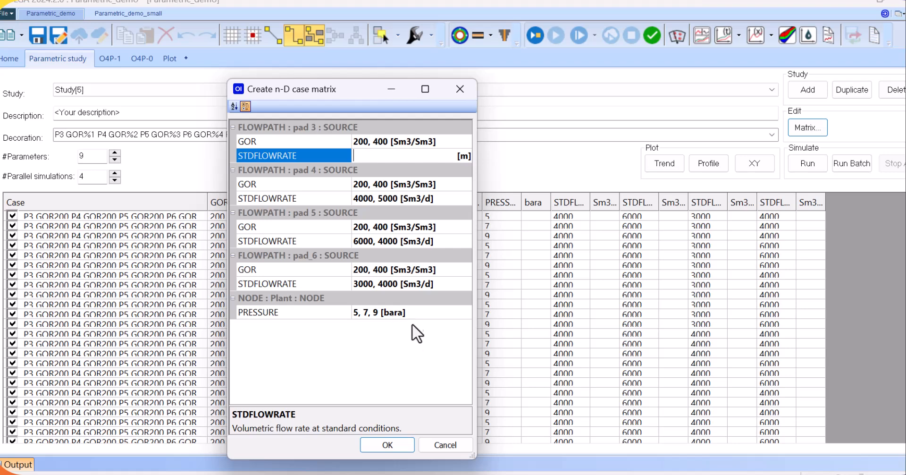
{"action": "left_click", "coordinate": [383, 442]}
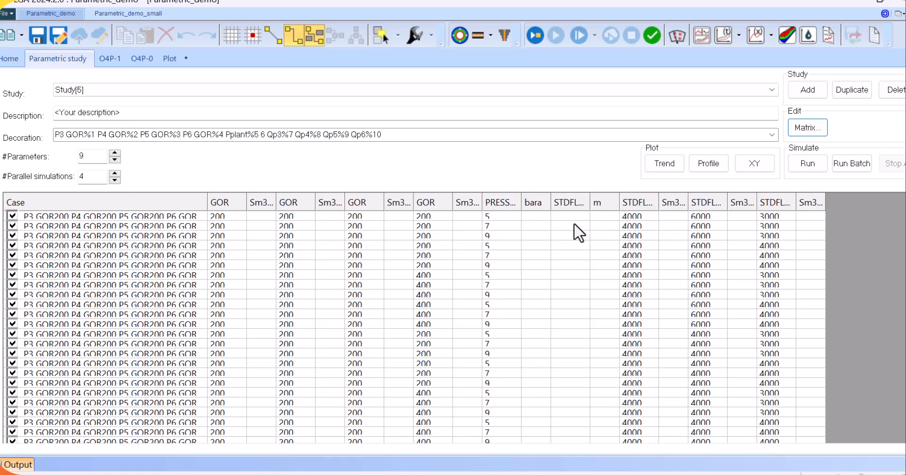
Delete the empty STDFLOWRATE column with unit m from the Study[5] case table
{"action": "right_click", "coordinate": [566, 203]}
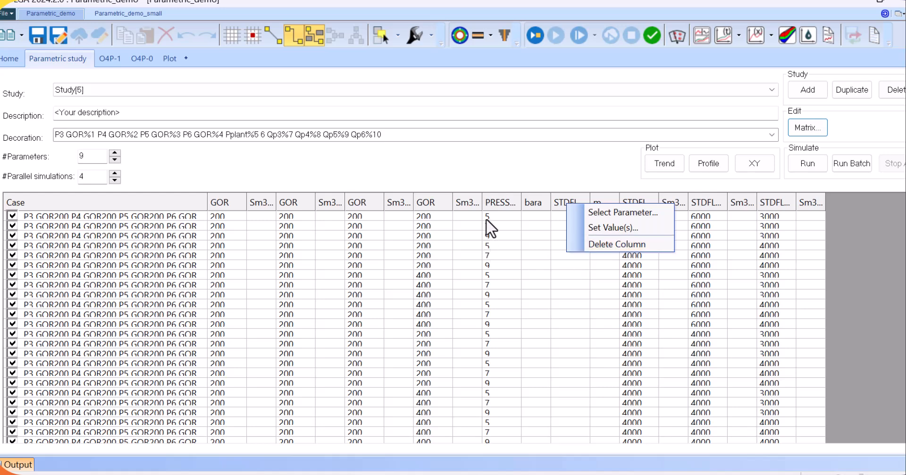
{"action": "left_click", "coordinate": [496, 182]}
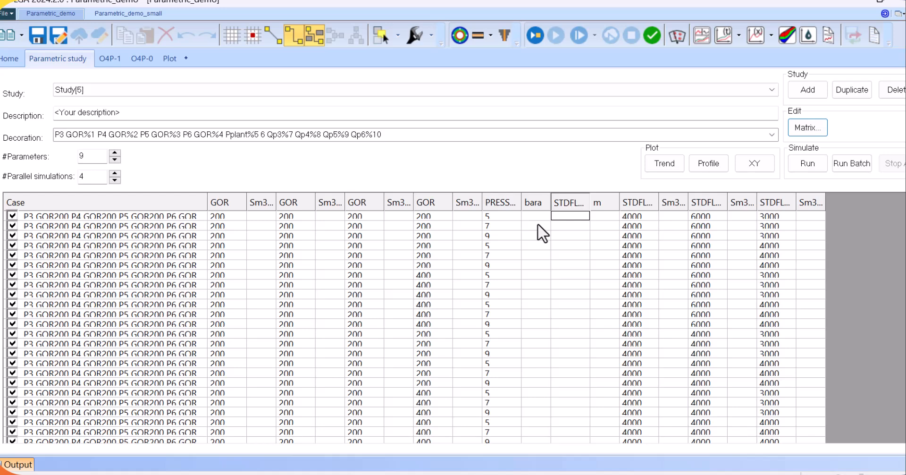
{"action": "right_click", "coordinate": [565, 200]}
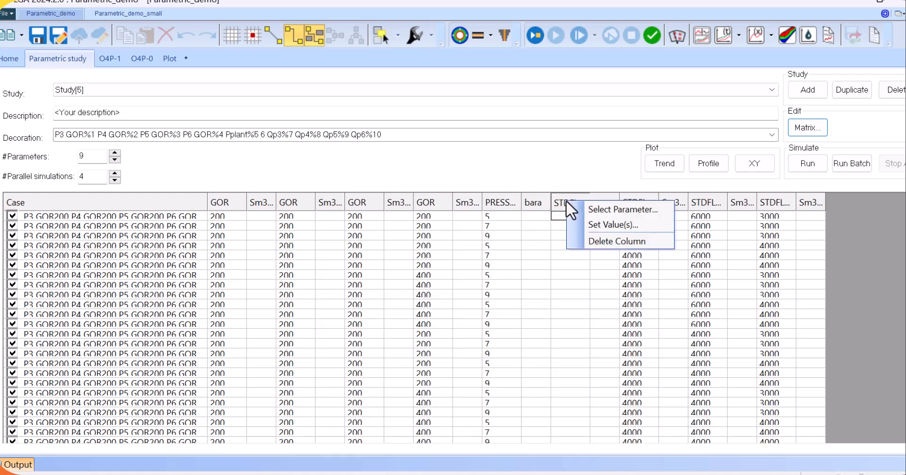
{"action": "left_click", "coordinate": [600, 242]}
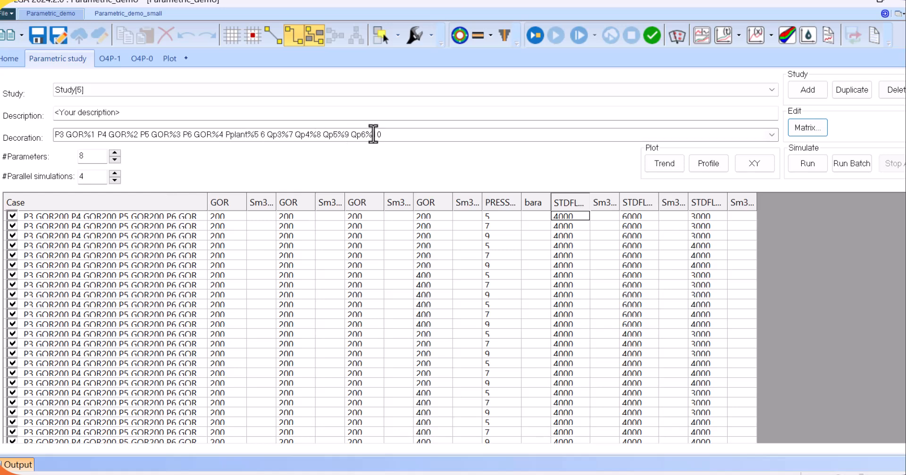
Examine the available Decoration patterns and how the text "P3 GOR" and the placeholder %1 build the case names
{"action": "left_click", "coordinate": [770, 133]}
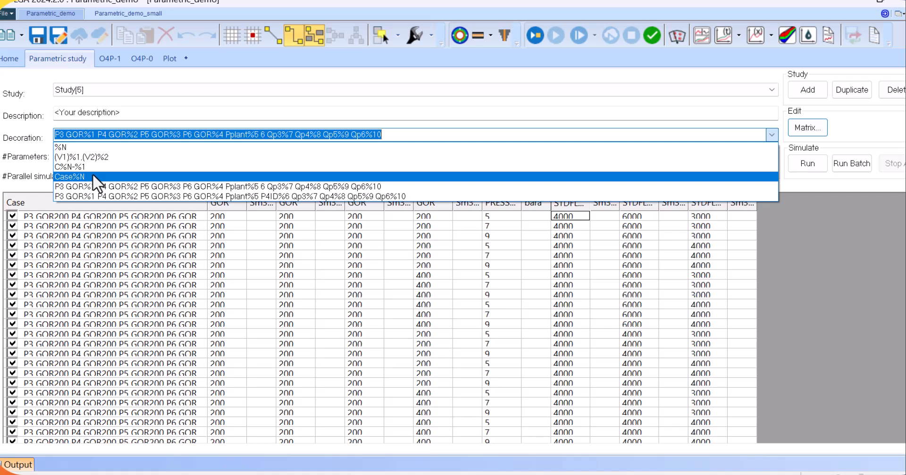
{"action": "left_click", "coordinate": [408, 134]}
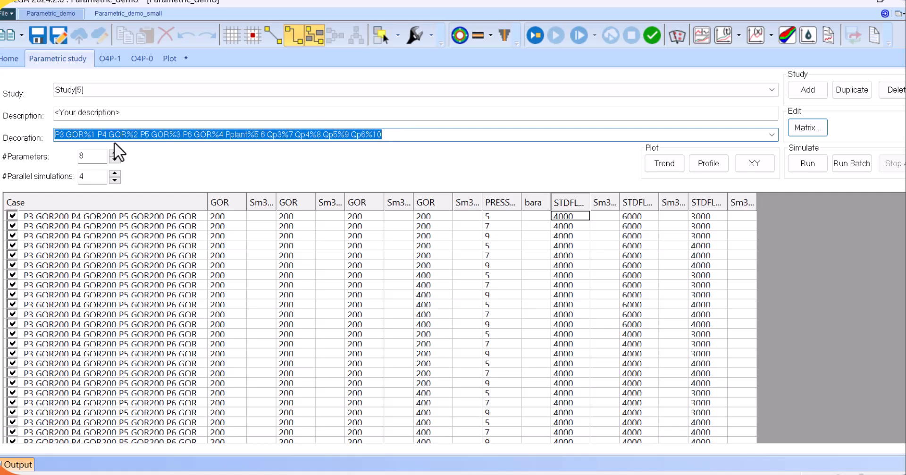
{"action": "left_click", "coordinate": [56, 134]}
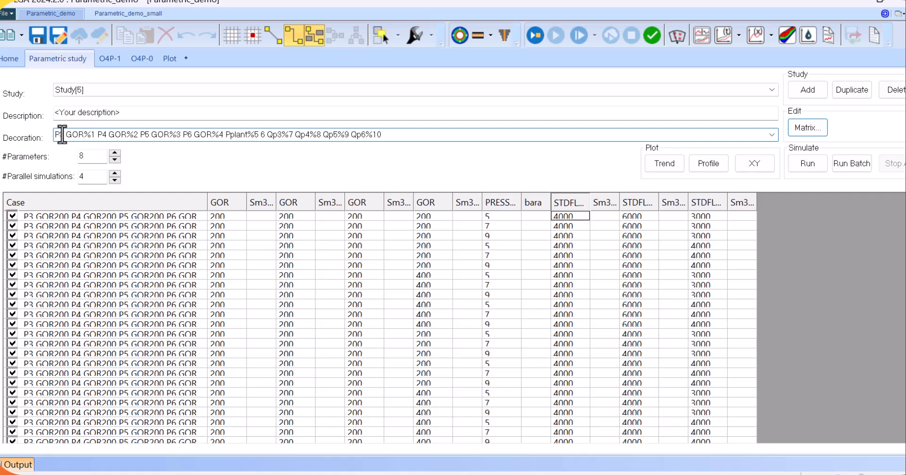
{"action": "left_click_drag", "start_coordinate": [83, 135], "coordinate": [89, 136]}
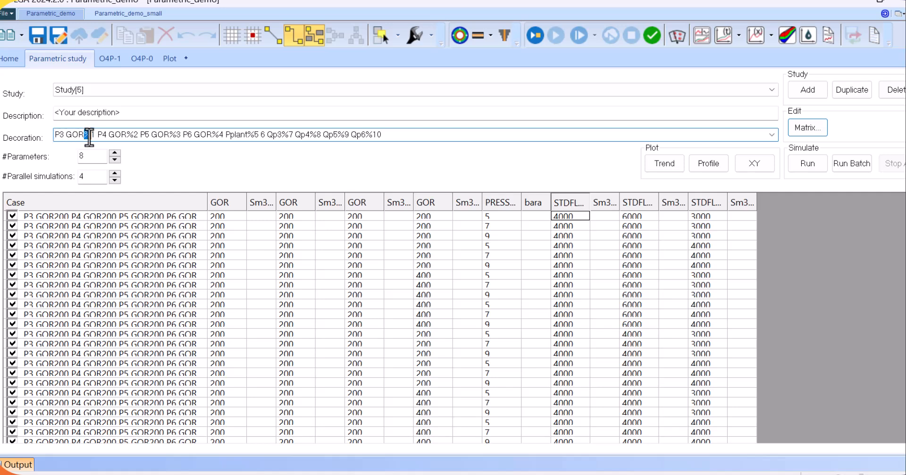
{"action": "left_click", "coordinate": [62, 134]}
{"action": "left_click_drag", "start_coordinate": [53, 134], "coordinate": [81, 135]}
{"action": "left_click_drag", "start_coordinate": [84, 134], "coordinate": [95, 136]}
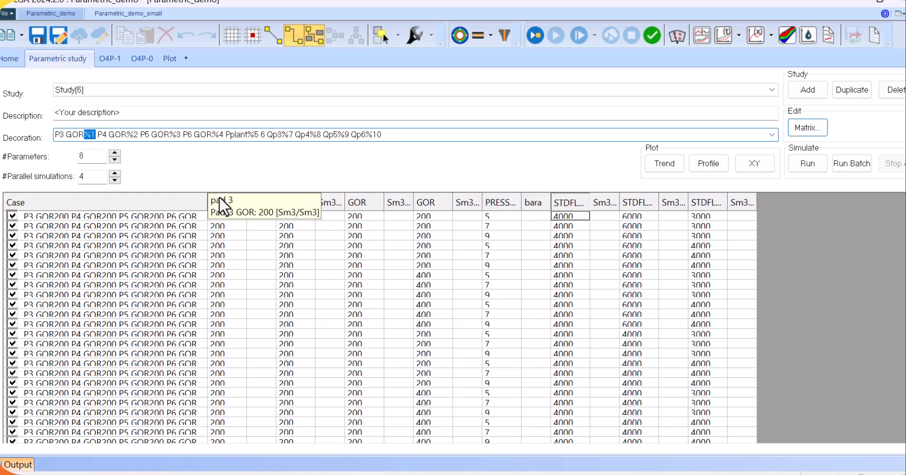
{"action": "left_click_drag", "start_coordinate": [54, 134], "coordinate": [81, 134]}
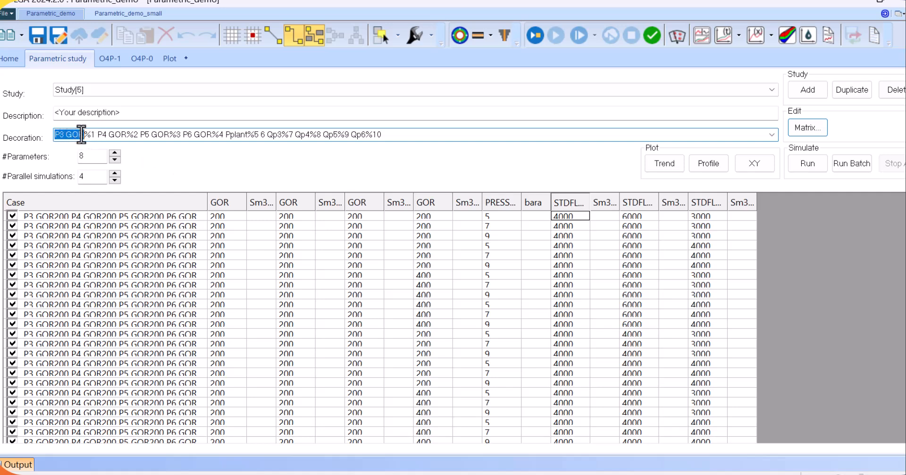
Remove "Qp6%10" from the end of the Study[5] decoration and change "Qp5%9" to "Qp6%9"
{"action": "left_click", "coordinate": [86, 134]}
{"action": "left_click_drag", "start_coordinate": [352, 135], "coordinate": [383, 135]}
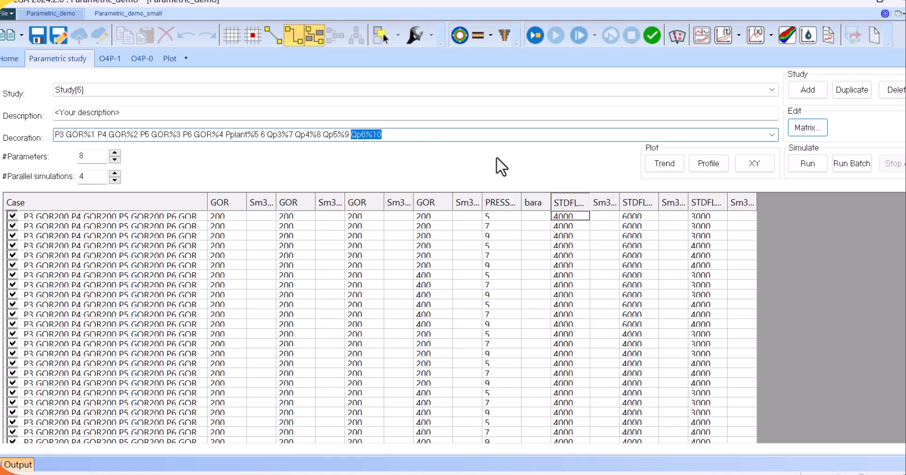
{"action": "key", "text": "BackSpace"}
{"action": "left_click_drag", "start_coordinate": [334, 137], "coordinate": [336, 136]}
{"action": "type", "text": "6"}
Switch to the Parametric_demo_small case and examine the GOR combinations in its Study[5] case table
{"action": "left_click", "coordinate": [124, 13]}
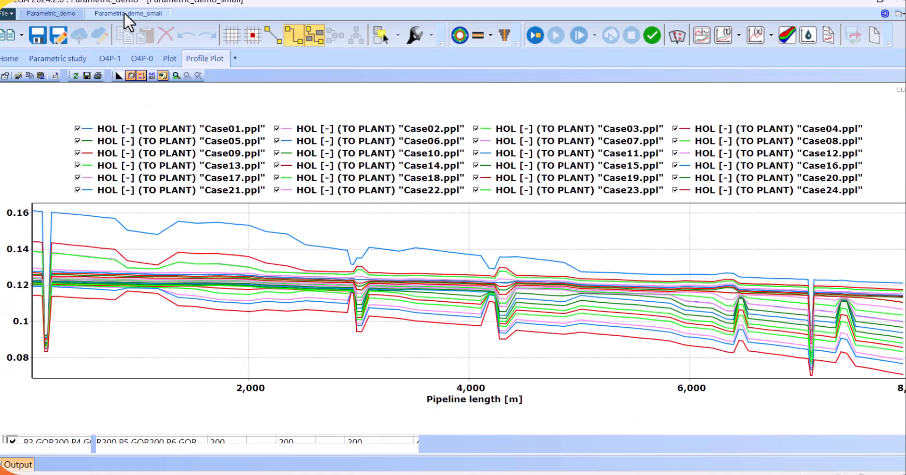
{"action": "left_click", "coordinate": [56, 58]}
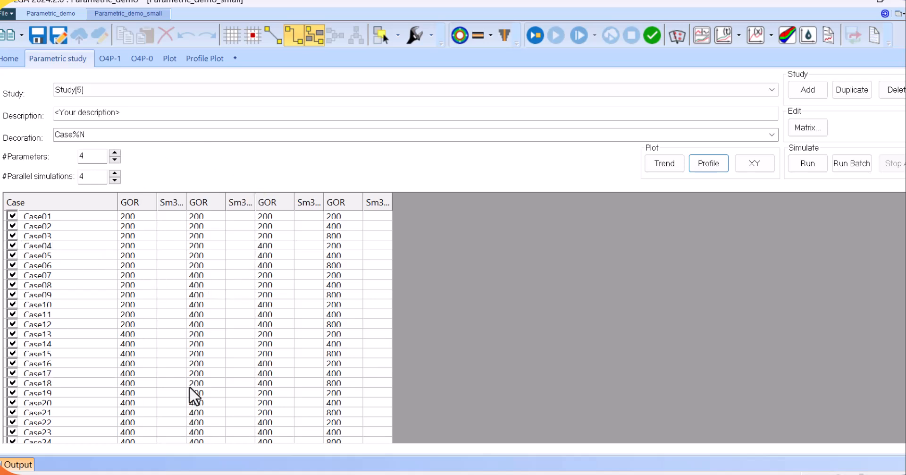
{"action": "scroll", "coordinate": [92, 330], "scroll_direction": "down", "scroll_amount": 1}
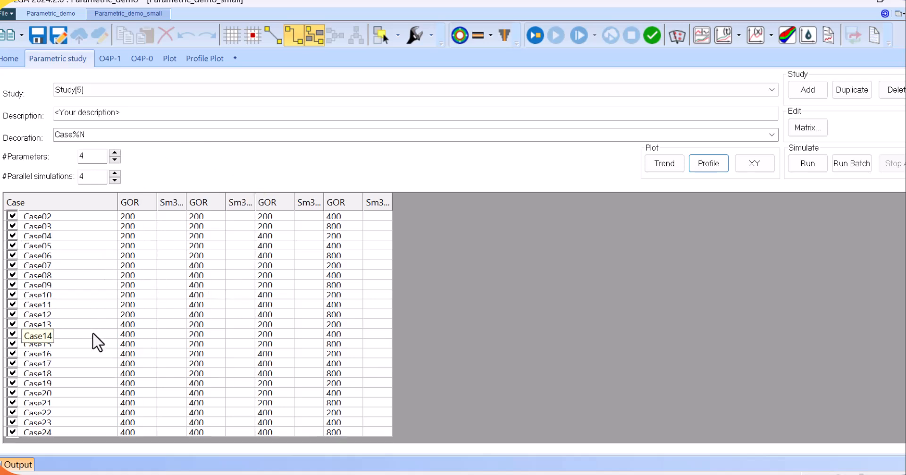
{"action": "scroll", "coordinate": [97, 331], "scroll_direction": "up", "scroll_amount": 1}
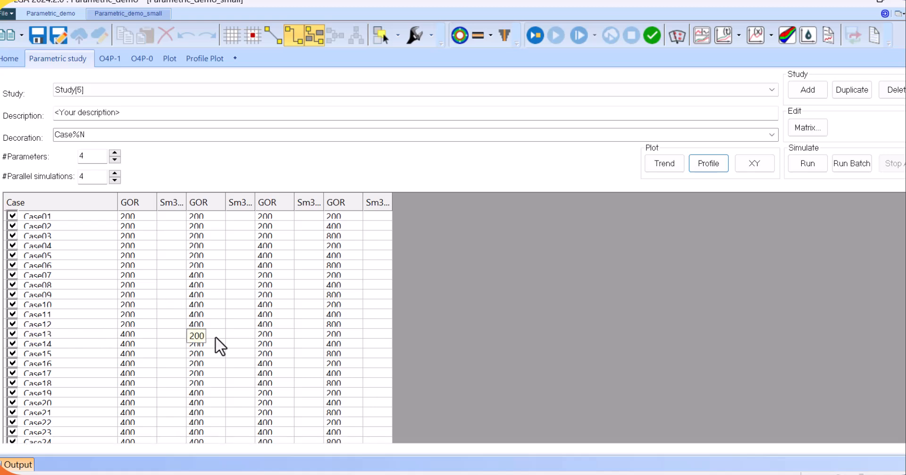
Read the HOL values of all cases along the pipeline in the profile plot, and return to the Parametric_demo case
{"action": "left_click", "coordinate": [204, 59]}
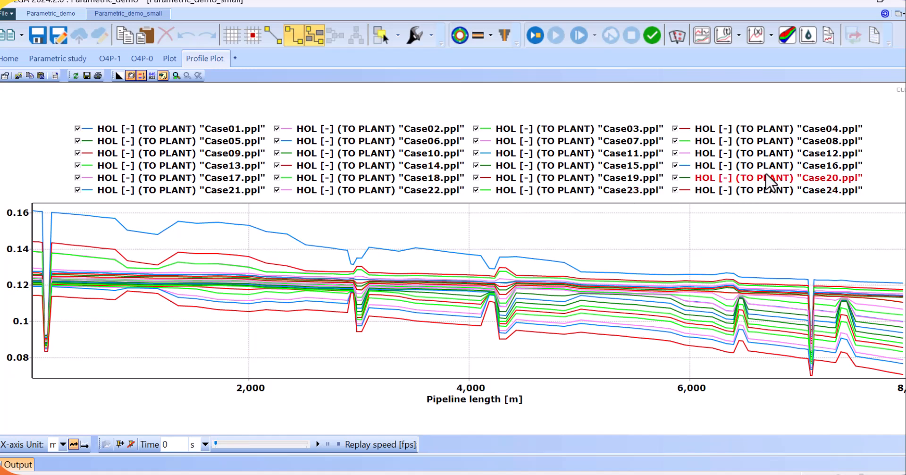
{"action": "left_click", "coordinate": [162, 75]}
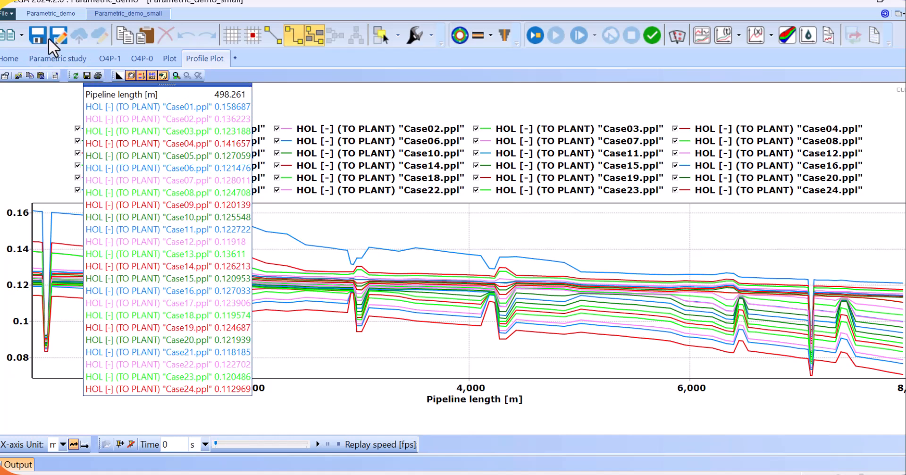
{"action": "left_click", "coordinate": [48, 12]}
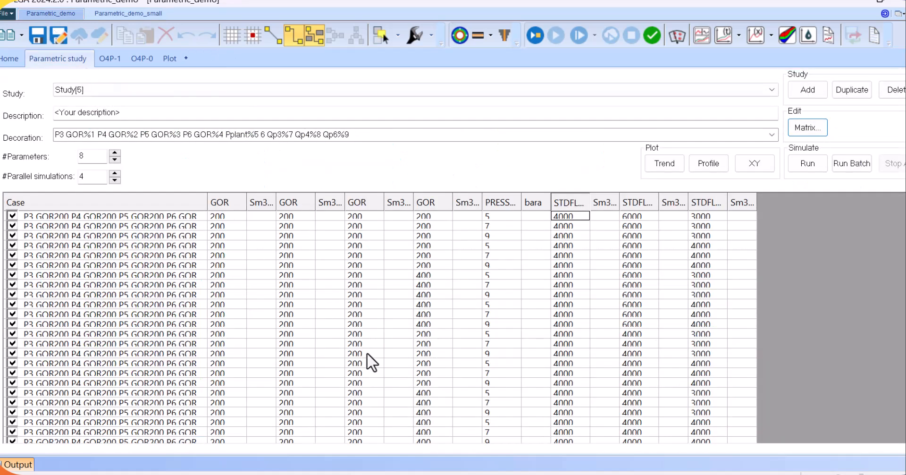